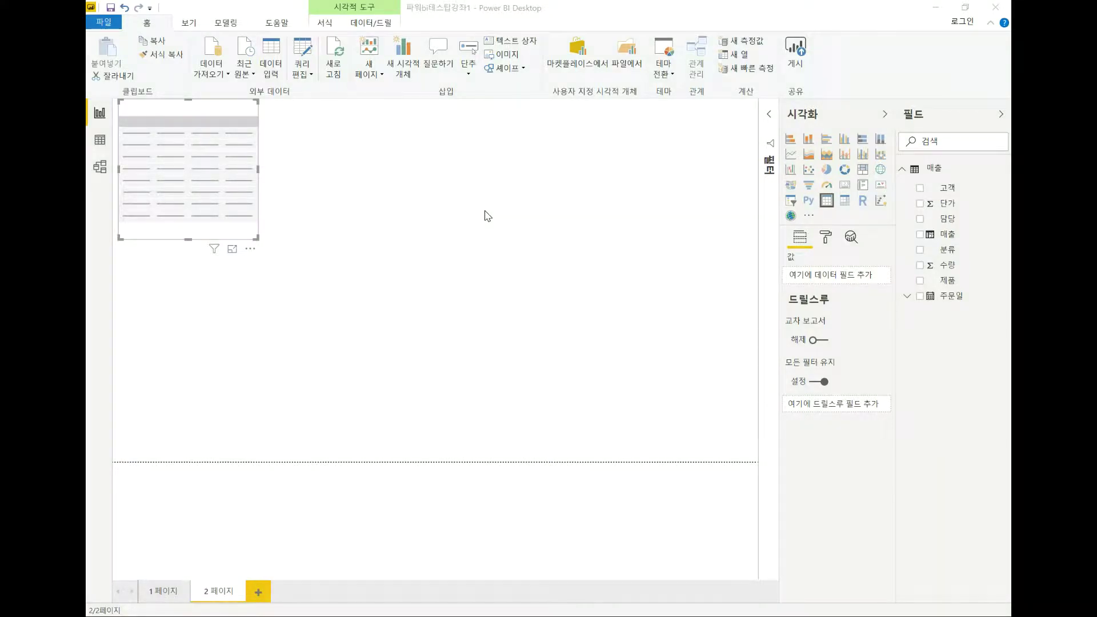
- Move the empty table visual toward the middle of page 2 and add the 주문일 and 매출 fields to it
{"action": "left_click_drag", "start_coordinate": [212, 110], "coordinate": [330, 162]}
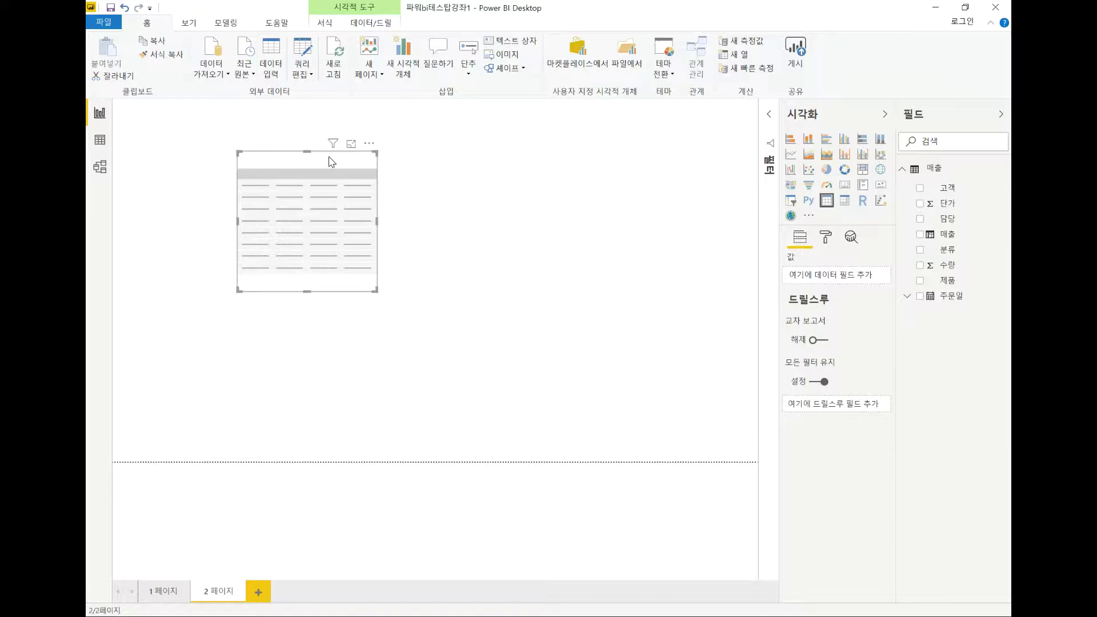
{"action": "left_click_drag", "start_coordinate": [329, 161], "coordinate": [455, 167]}
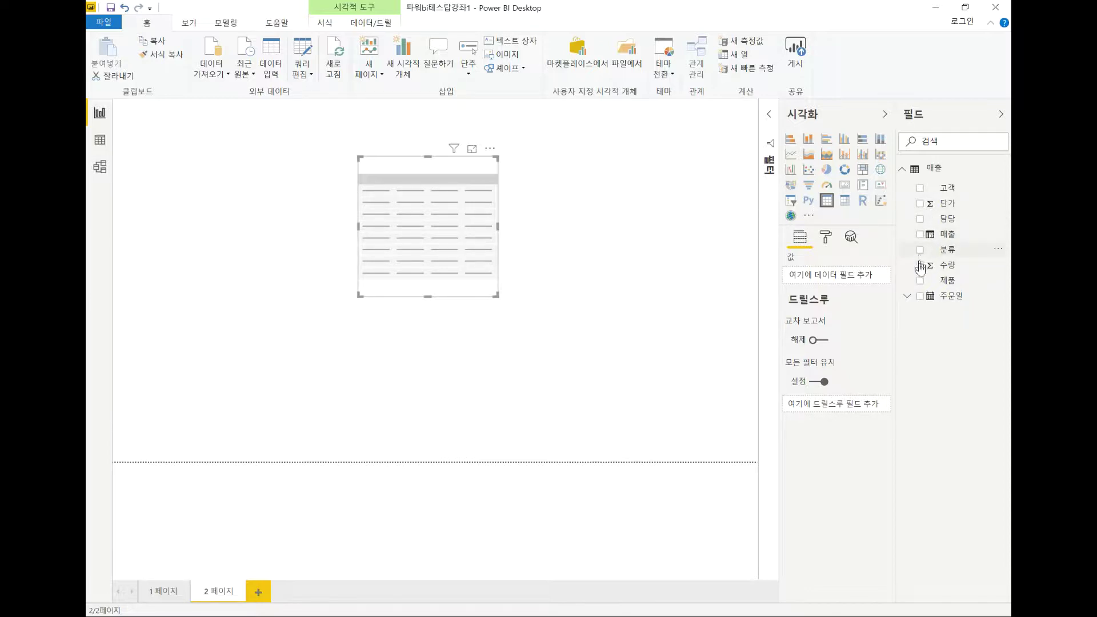
{"action": "left_click", "coordinate": [920, 296]}
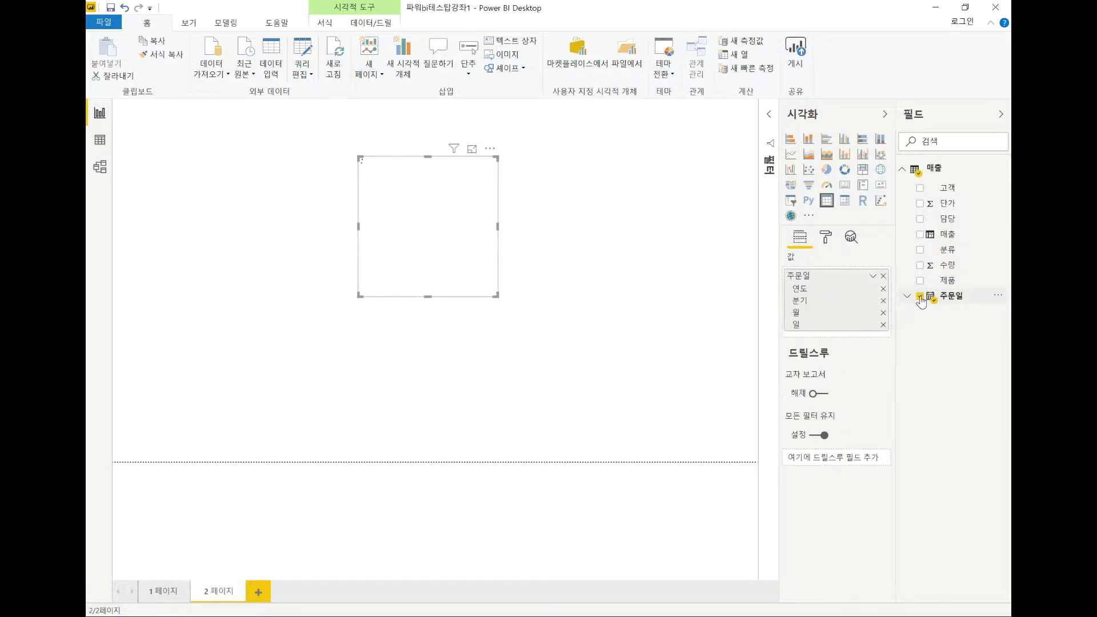
{"action": "left_click", "coordinate": [920, 235]}
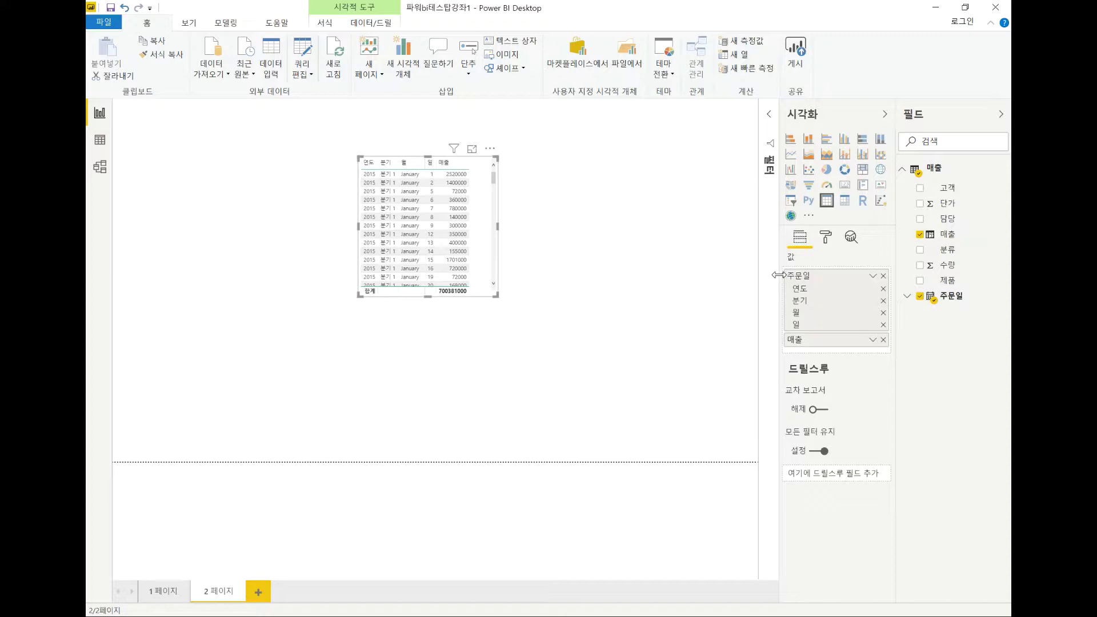
- Show 주문일 as full dates instead of the date hierarchy and enlarge the table
{"action": "left_click", "coordinate": [873, 277]}
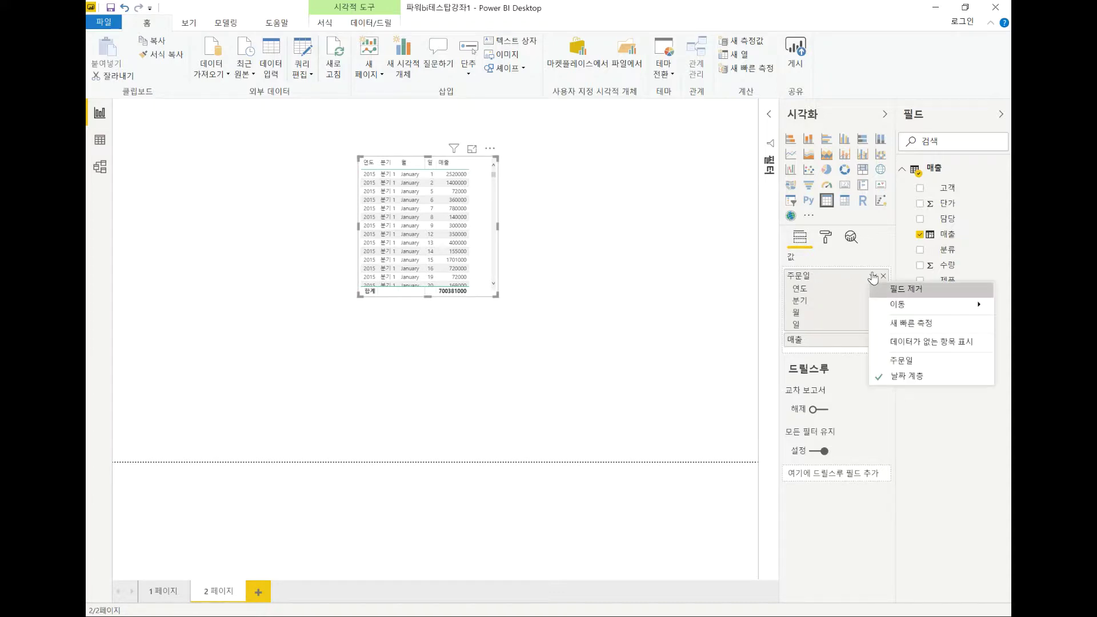
{"action": "left_click", "coordinate": [897, 366]}
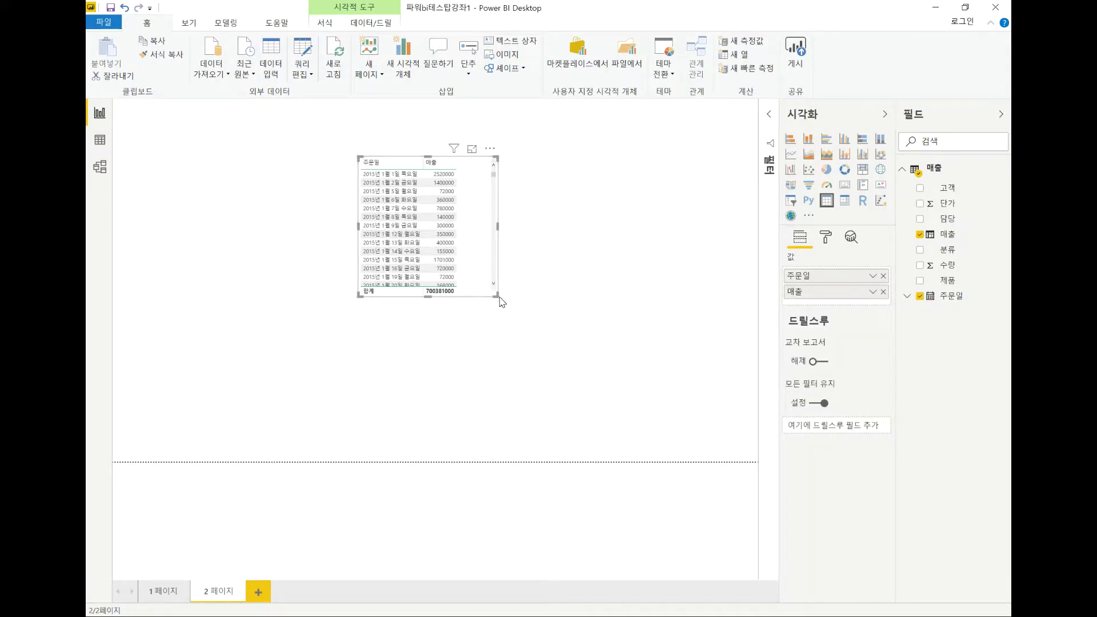
{"action": "left_click_drag", "start_coordinate": [497, 296], "coordinate": [559, 364]}
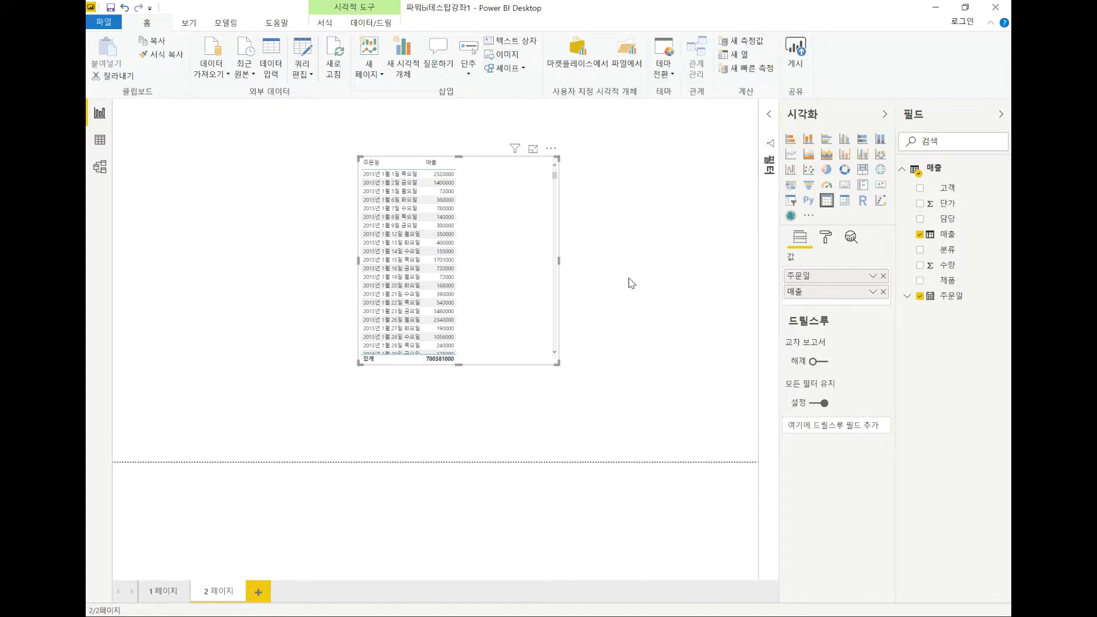
- Set the text size of the table's values to 16 pt and enlarge the table to show more rows
{"action": "left_click", "coordinate": [827, 241]}
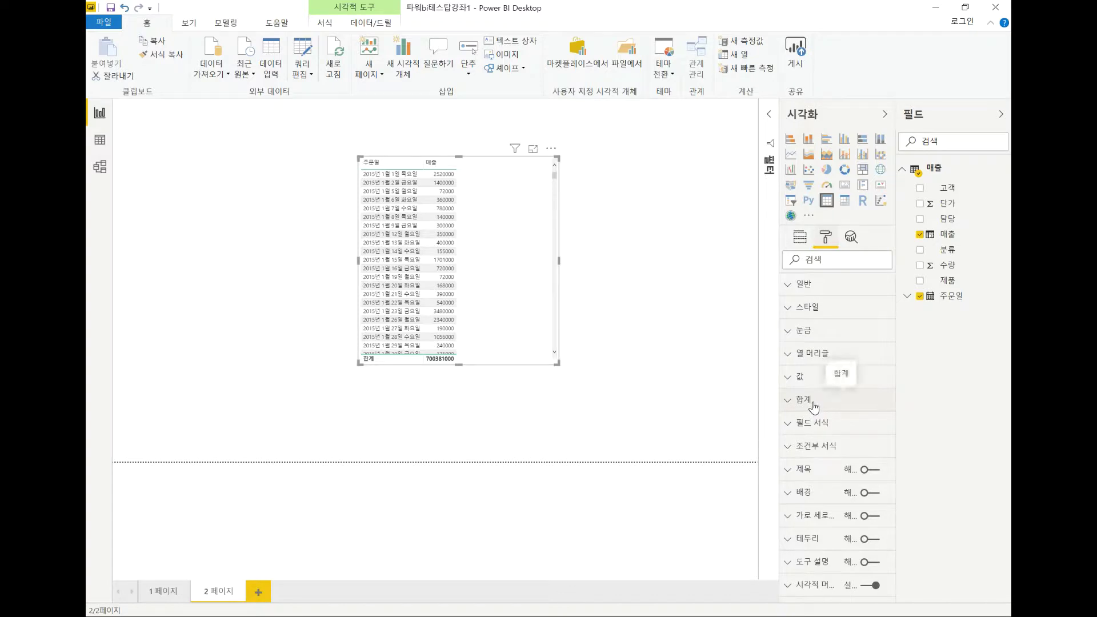
{"action": "left_click", "coordinate": [787, 379]}
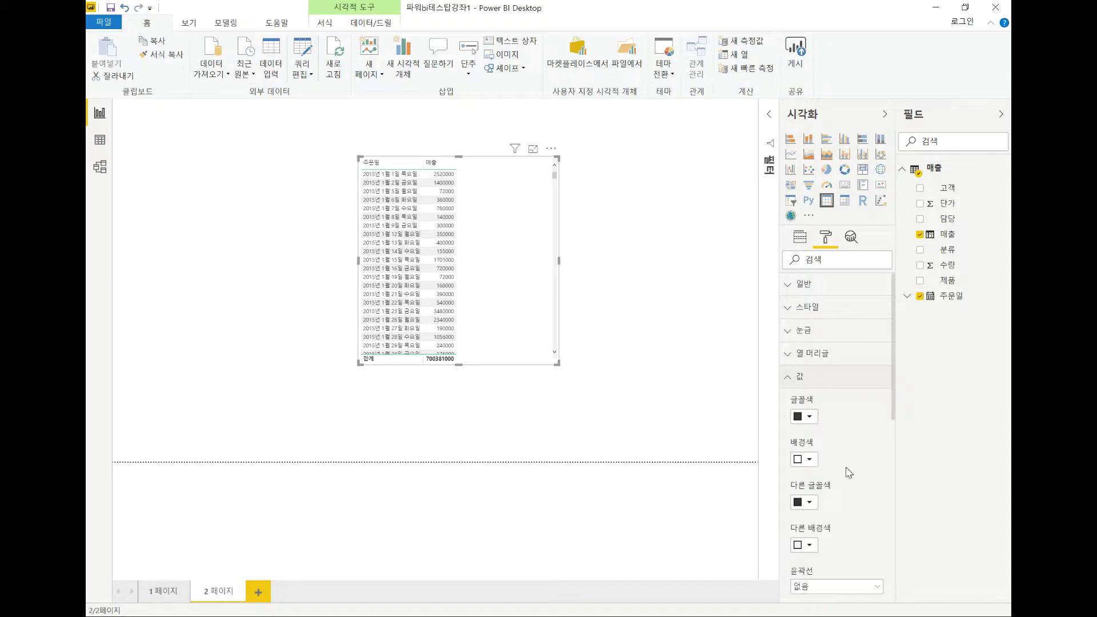
{"action": "scroll", "coordinate": [849, 473], "scroll_direction": "down", "scroll_amount": 3}
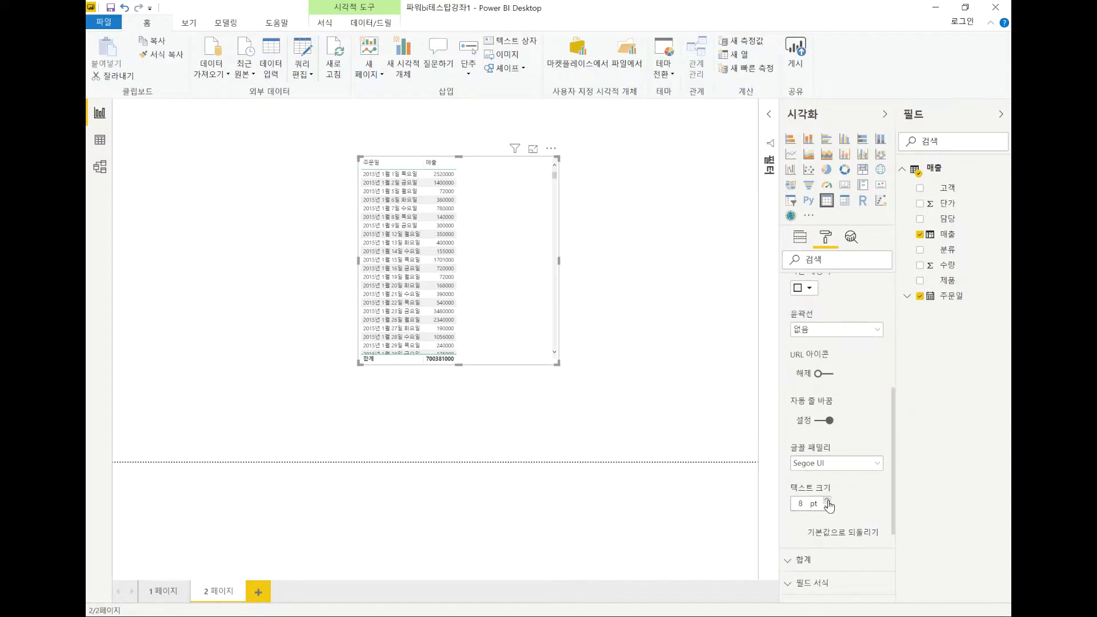
{"action": "double_click", "coordinate": [827, 500]}
{"action": "double_click", "coordinate": [827, 501]}
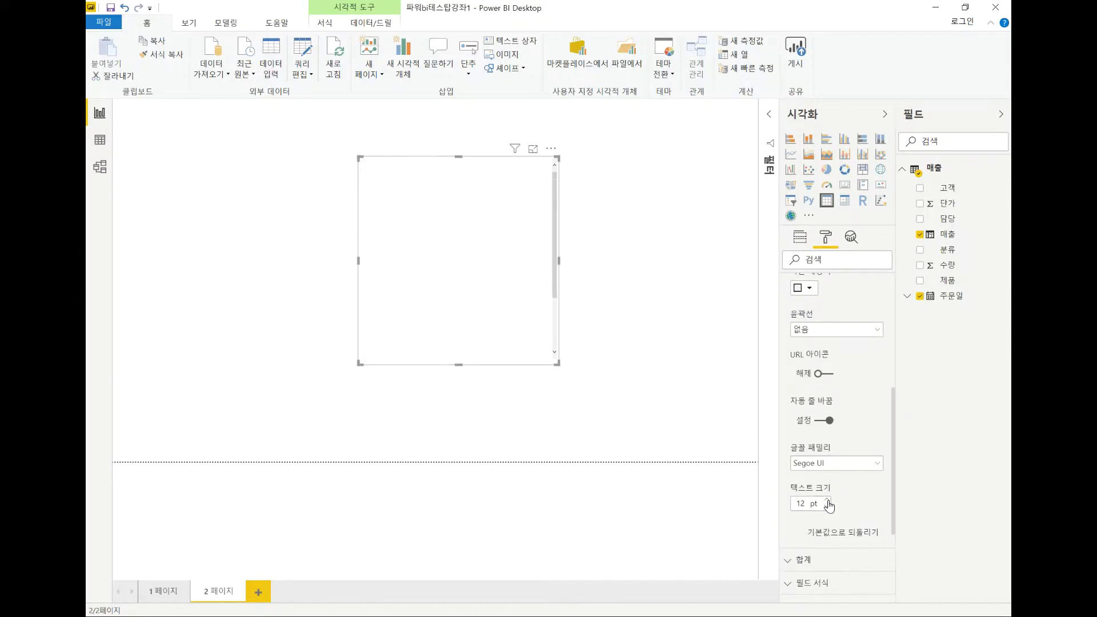
{"action": "left_click", "coordinate": [827, 501]}
{"action": "triple_click", "coordinate": [827, 502]}
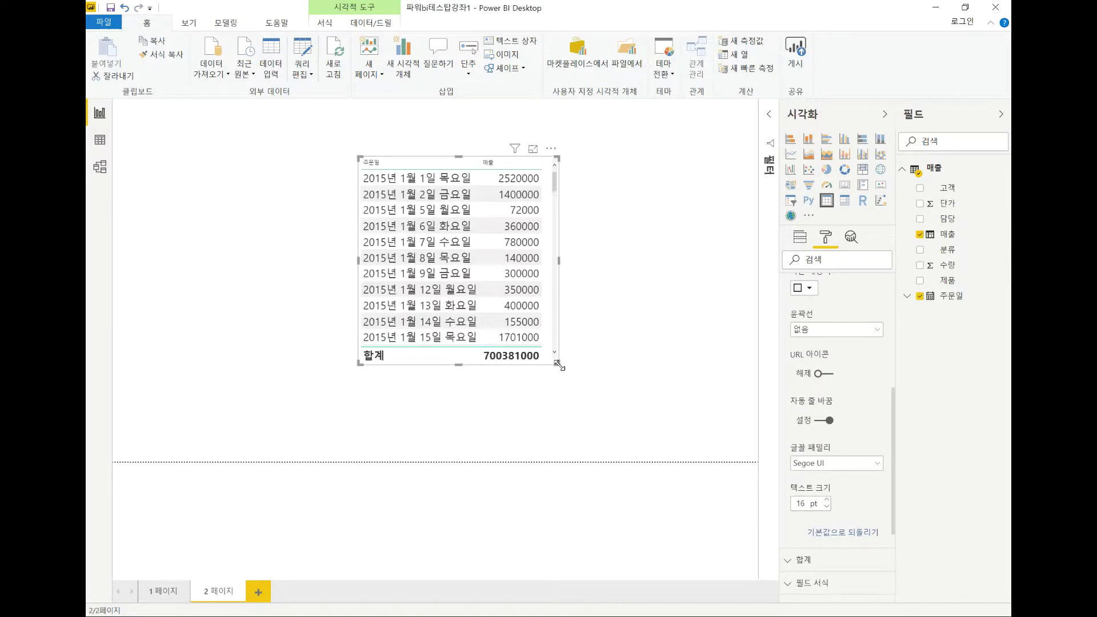
{"action": "left_click_drag", "start_coordinate": [558, 363], "coordinate": [610, 429]}
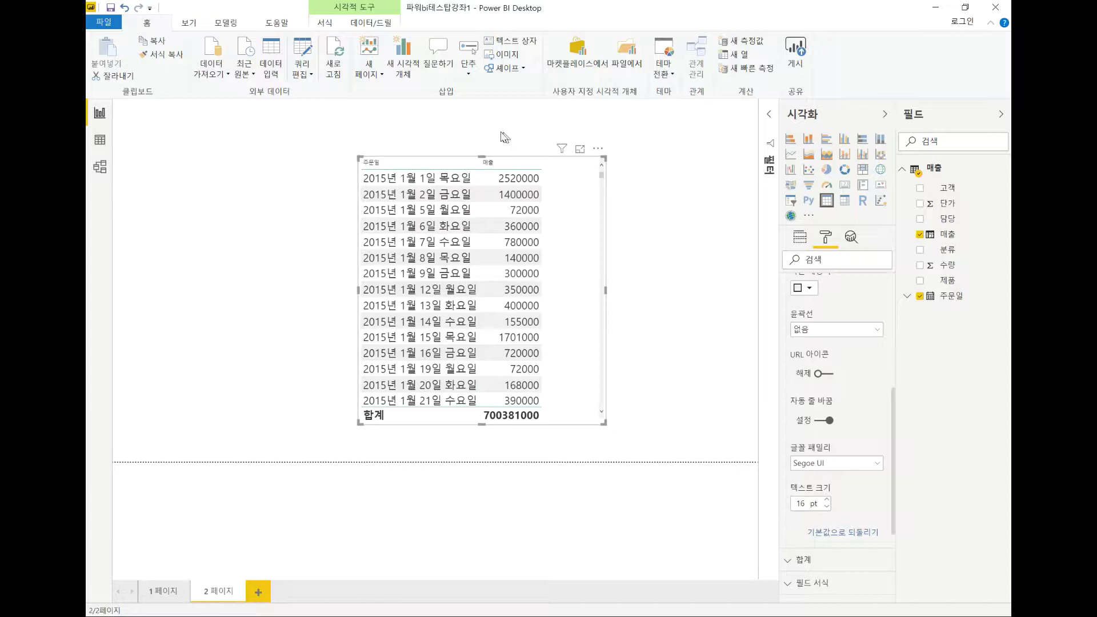
- Browse the table's daily sales rows and move the table slightly up and to the left on the page
{"action": "left_click", "coordinate": [628, 200]}
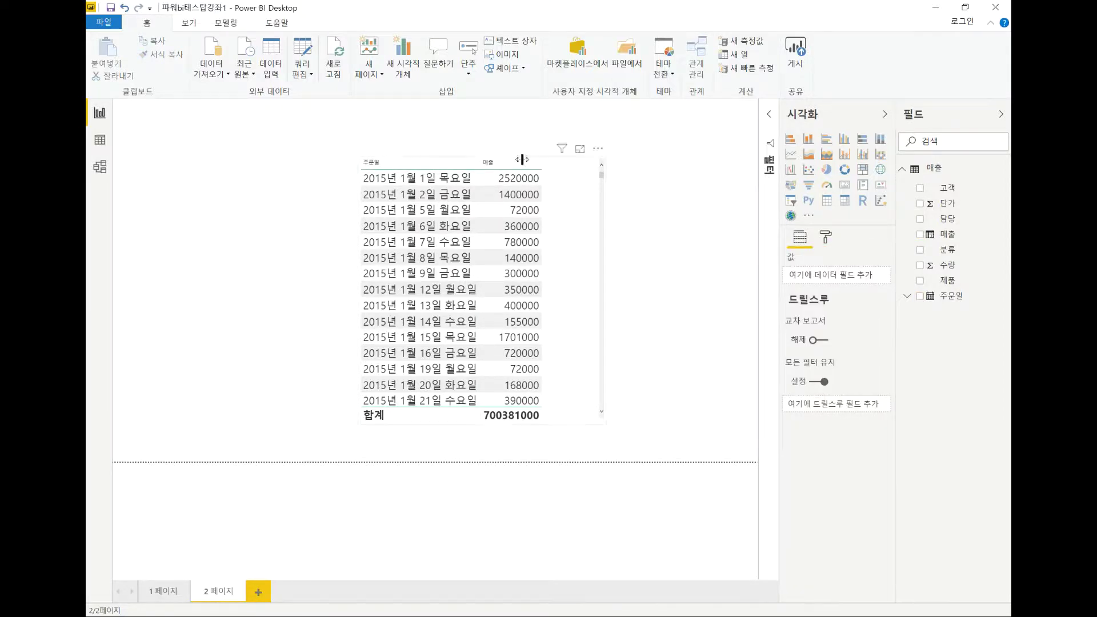
{"action": "left_click", "coordinate": [599, 238]}
{"action": "scroll", "coordinate": [588, 299], "scroll_direction": "down", "scroll_amount": 20}
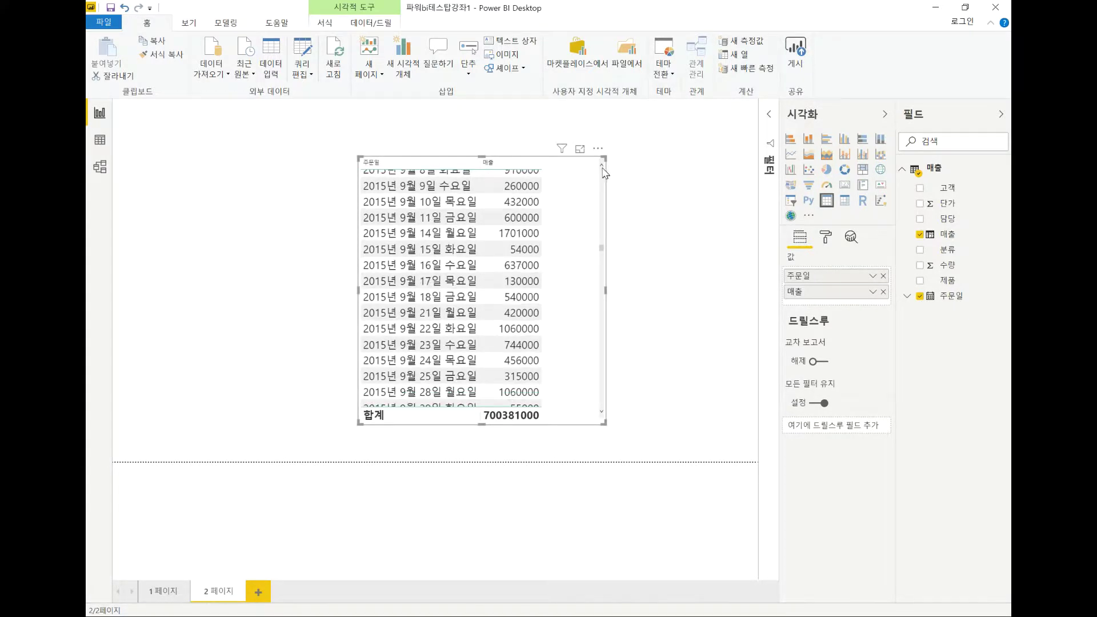
{"action": "left_click_drag", "start_coordinate": [583, 160], "coordinate": [540, 149]}
{"action": "key", "text": "Escape"}
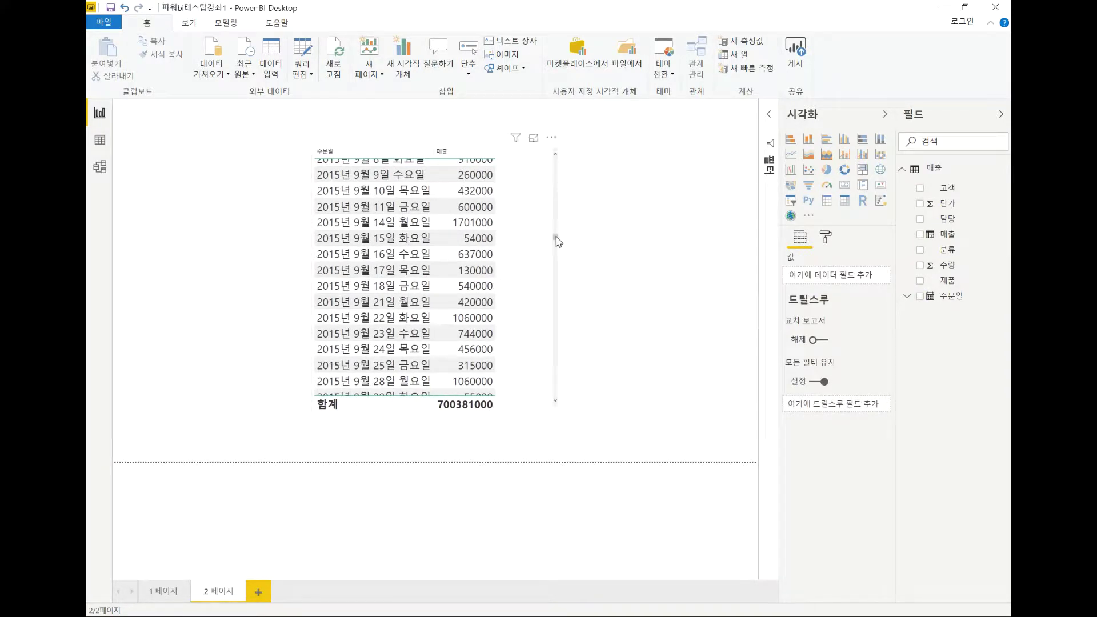
{"action": "scroll", "coordinate": [563, 243], "scroll_direction": "up", "scroll_amount": 3}
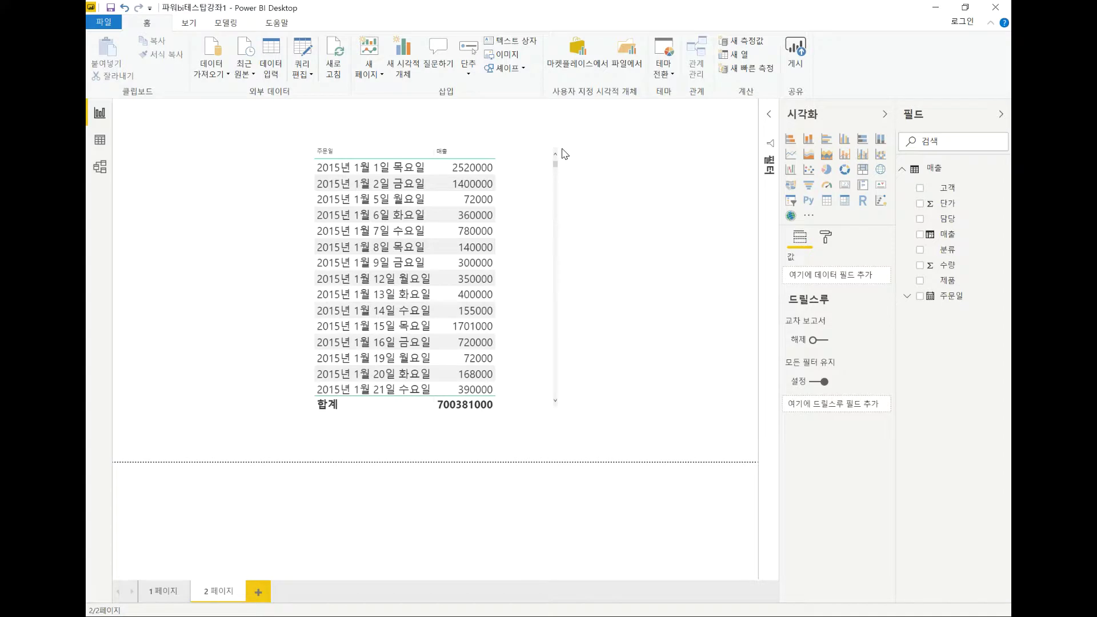
{"action": "left_click", "coordinate": [550, 232]}
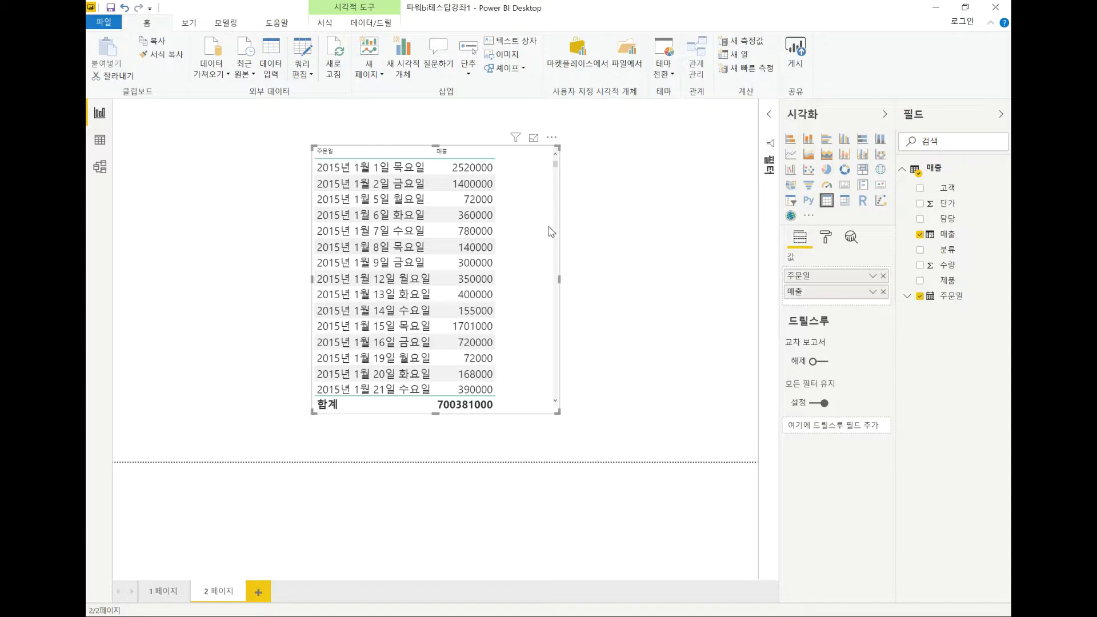
- Convert the table to a line chart and resize it to a wider, shorter frame
{"action": "left_click", "coordinate": [792, 155]}
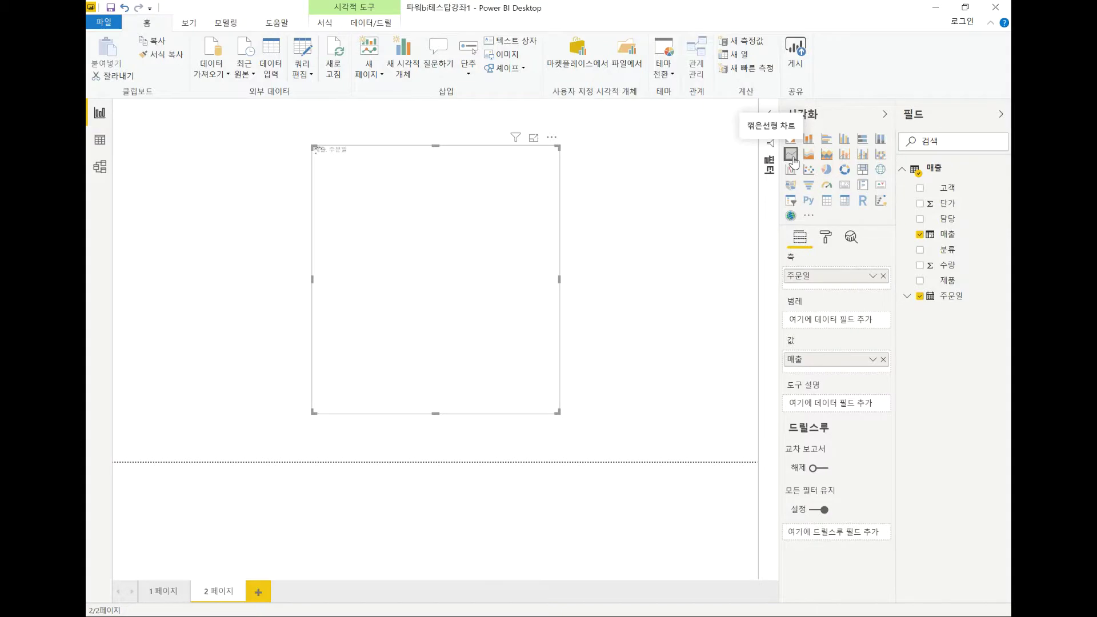
{"action": "left_click_drag", "start_coordinate": [558, 409], "coordinate": [673, 326]}
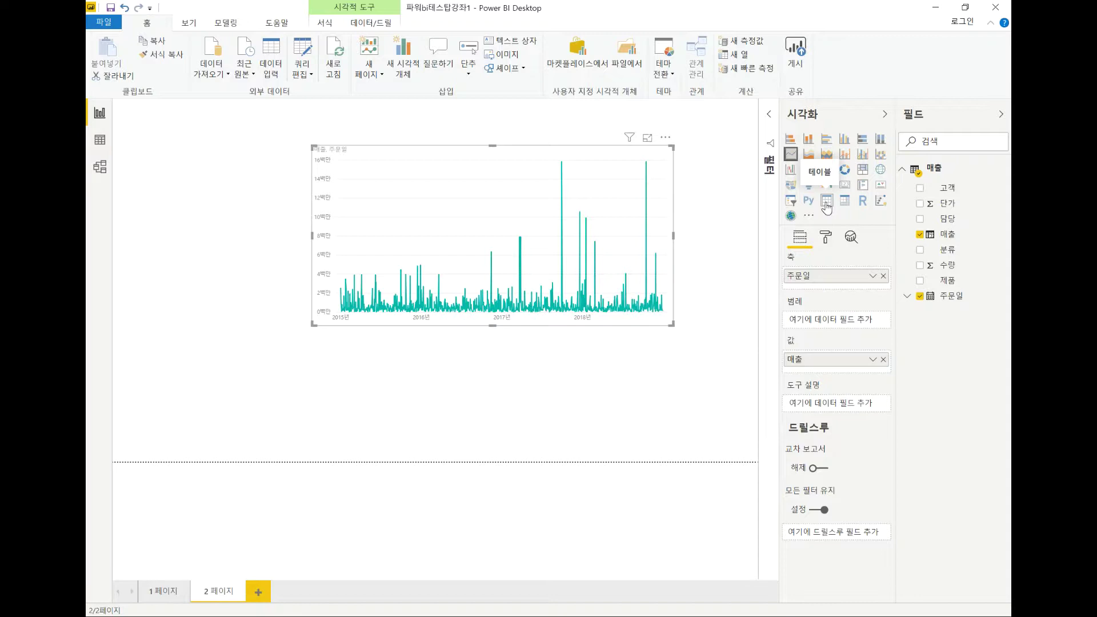
- Change the line chart back to a table and check which analytics options a table offers
{"action": "left_click", "coordinate": [827, 201]}
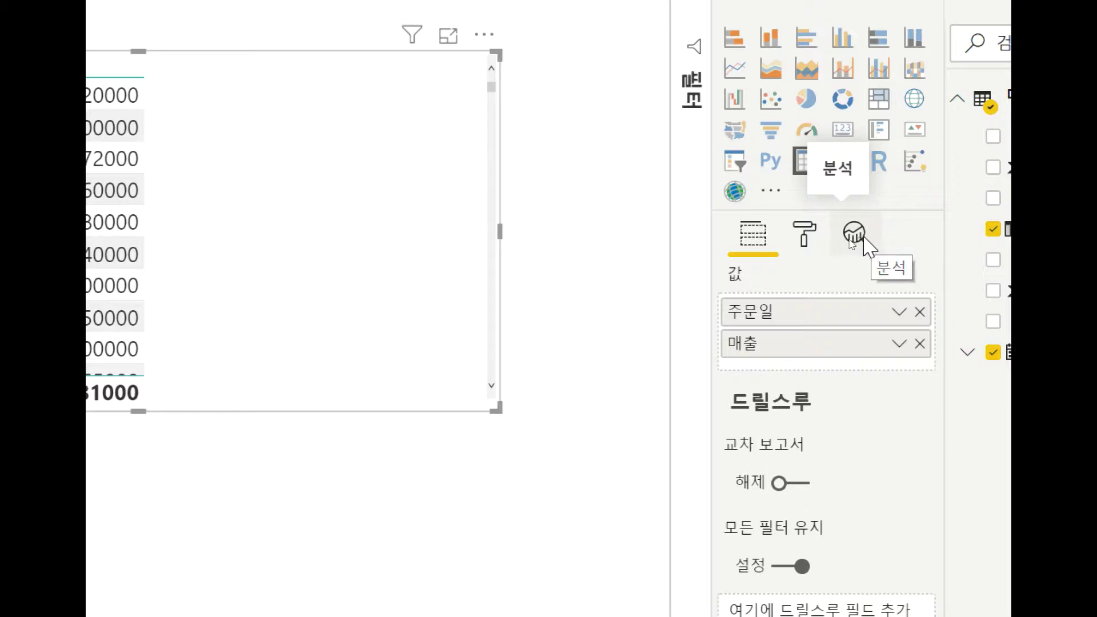
{"action": "left_click", "coordinate": [855, 234]}
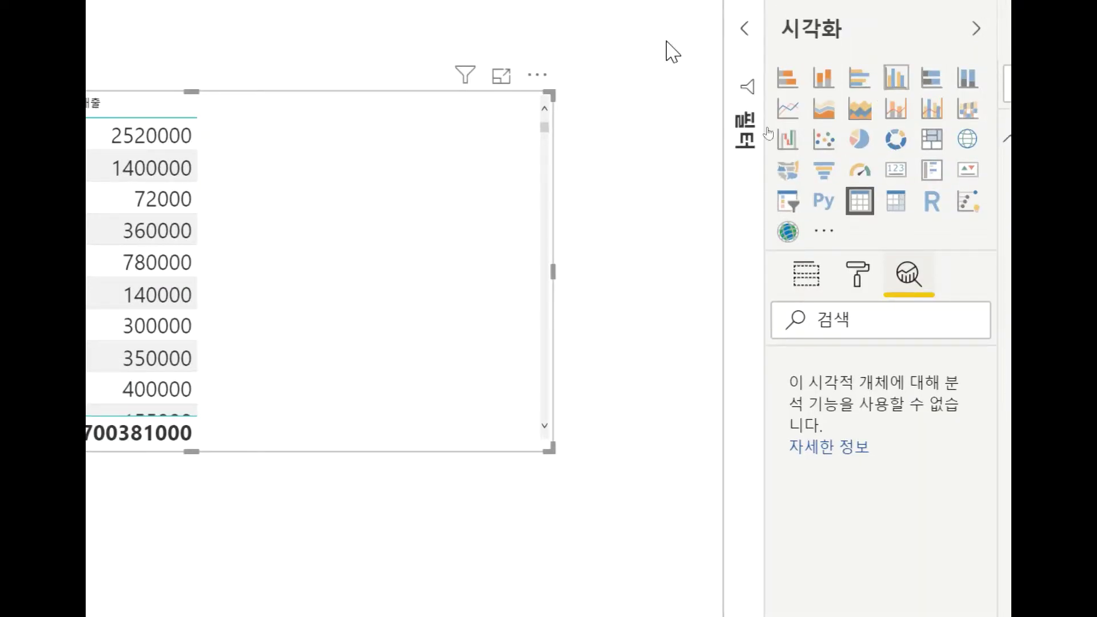
- Change the table to a stacked column chart and add a constant line (상수 선) to it
{"action": "left_click", "coordinate": [830, 86]}
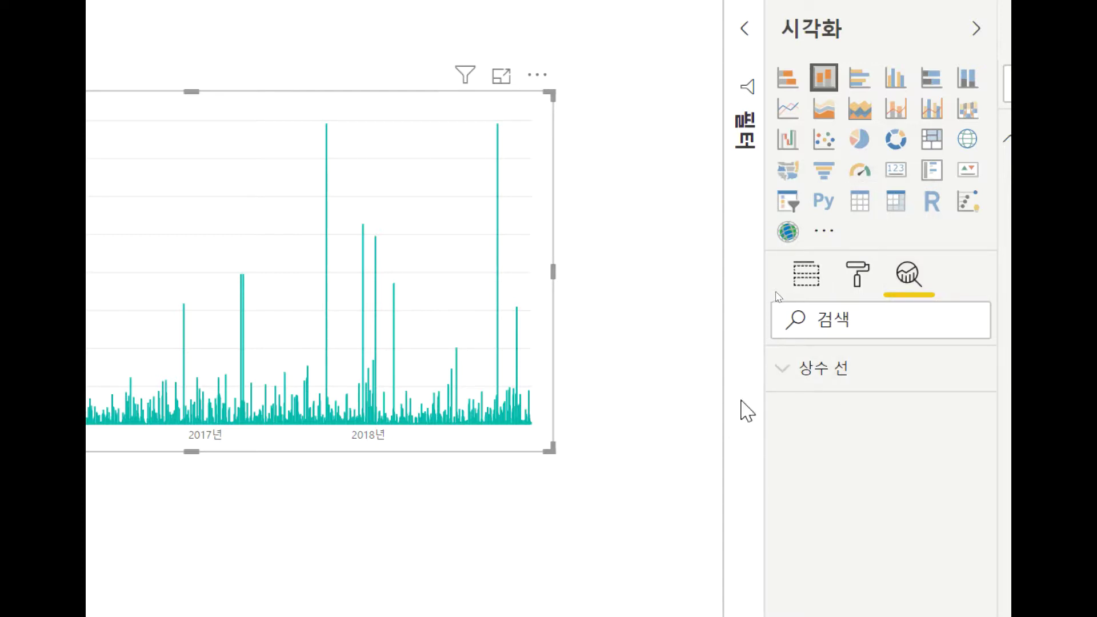
{"action": "left_click", "coordinate": [786, 376]}
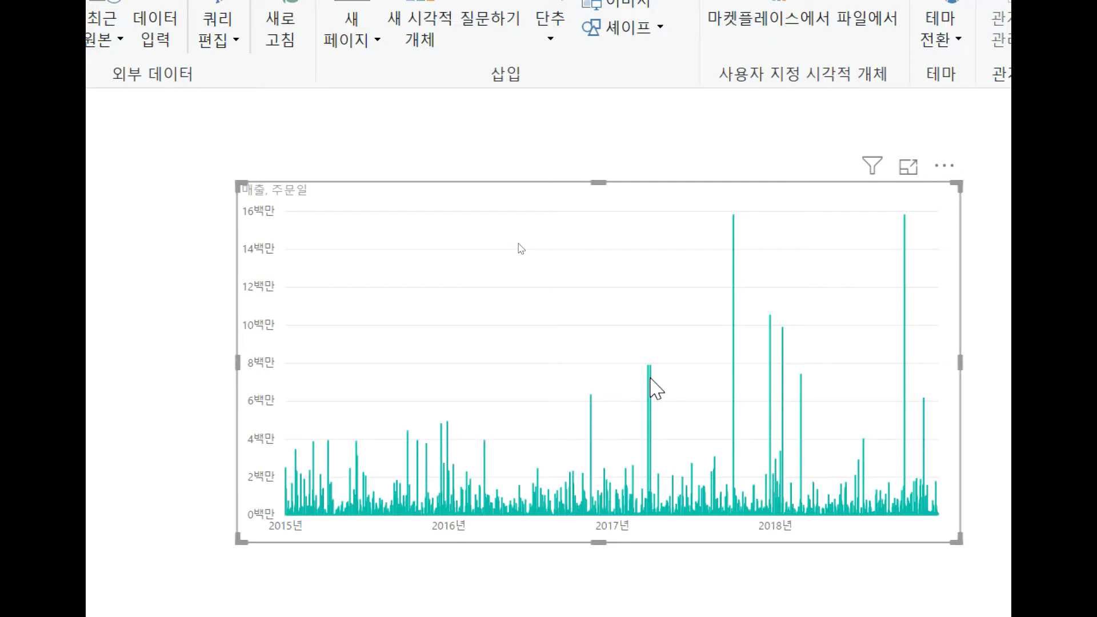
{"action": "mouse_move", "coordinate": [650, 380]}
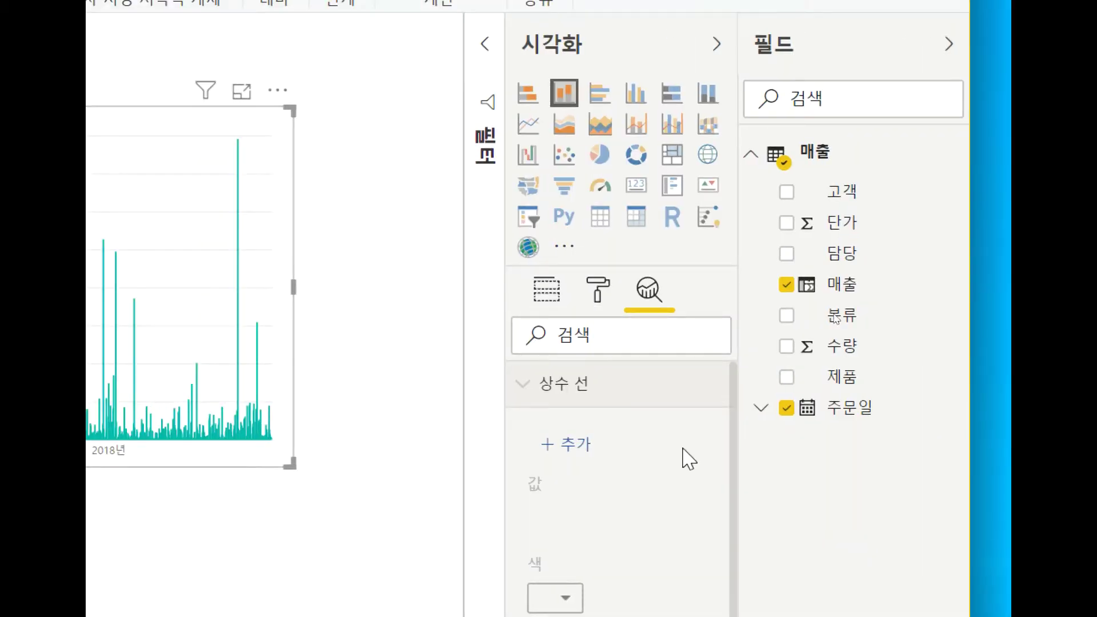
{"action": "left_click", "coordinate": [549, 445]}
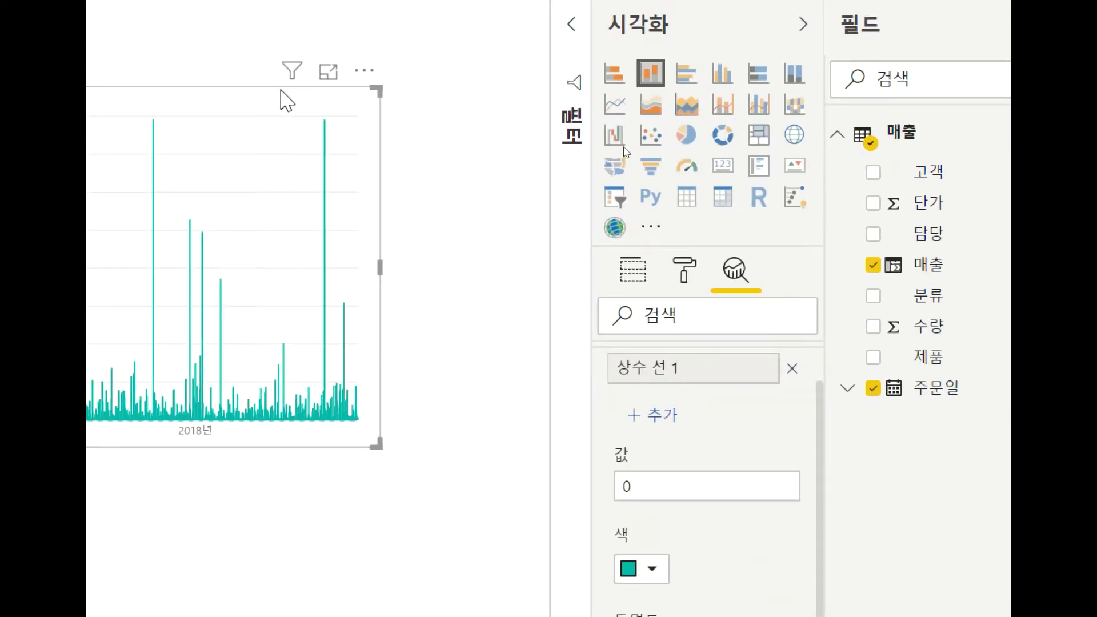
- Change the column chart to a line chart and delete its constant line 상수 선 1
{"action": "left_click", "coordinate": [615, 108]}
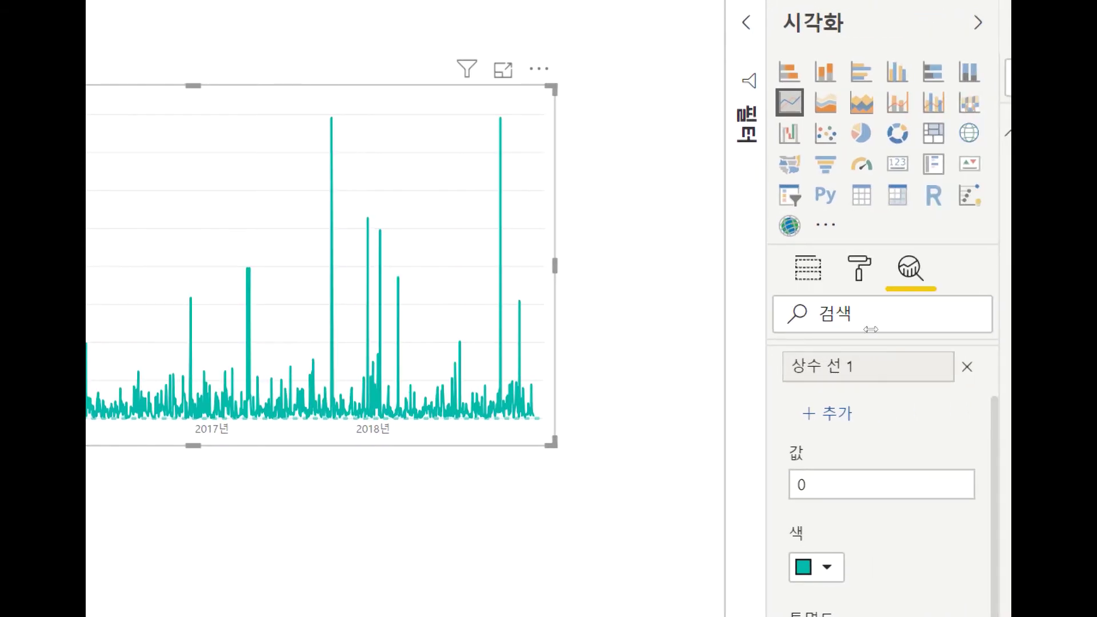
{"action": "left_click", "coordinate": [968, 370]}
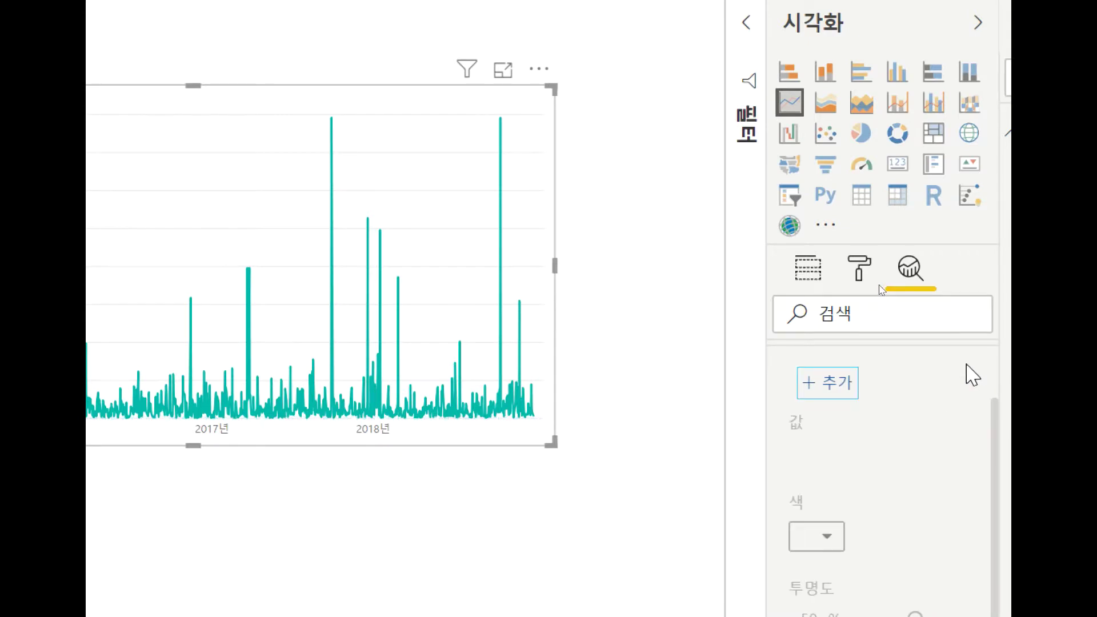
- Examine the line chart's format and analytics options, including the trend line (추세선) and constant line (상수 선) settings
{"action": "left_click", "coordinate": [909, 273]}
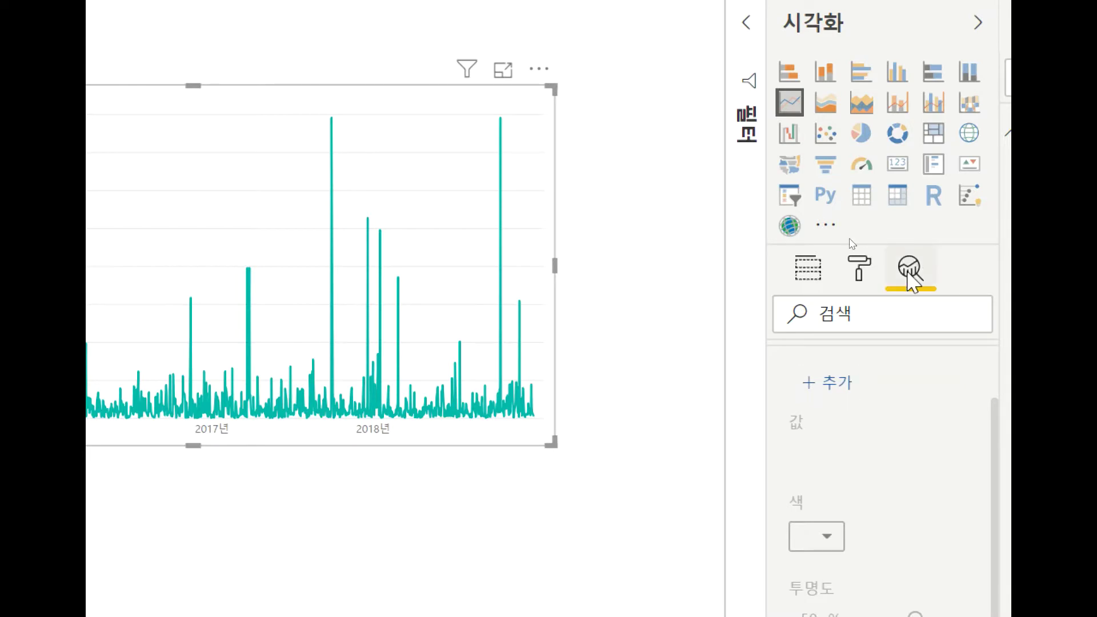
{"action": "left_click", "coordinate": [865, 273]}
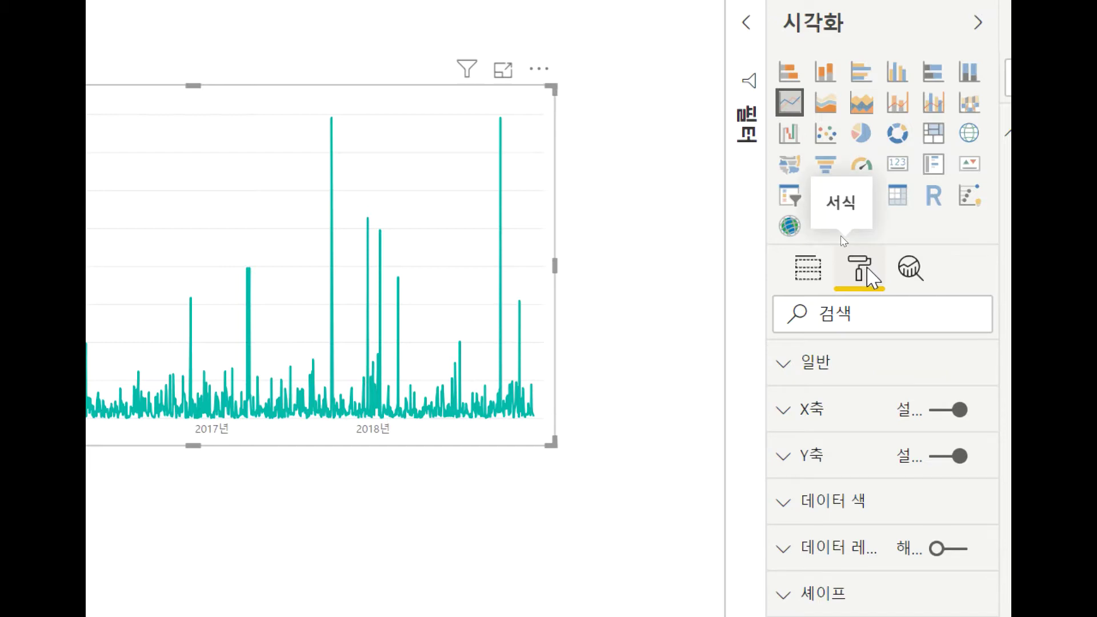
{"action": "left_click", "coordinate": [913, 272]}
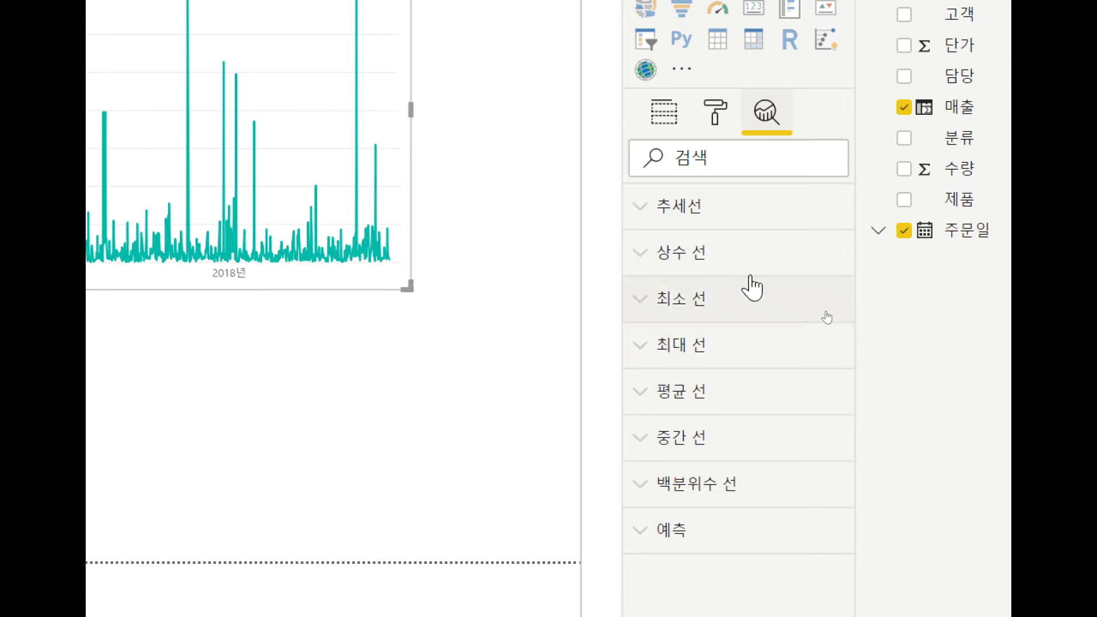
{"action": "left_click", "coordinate": [639, 217]}
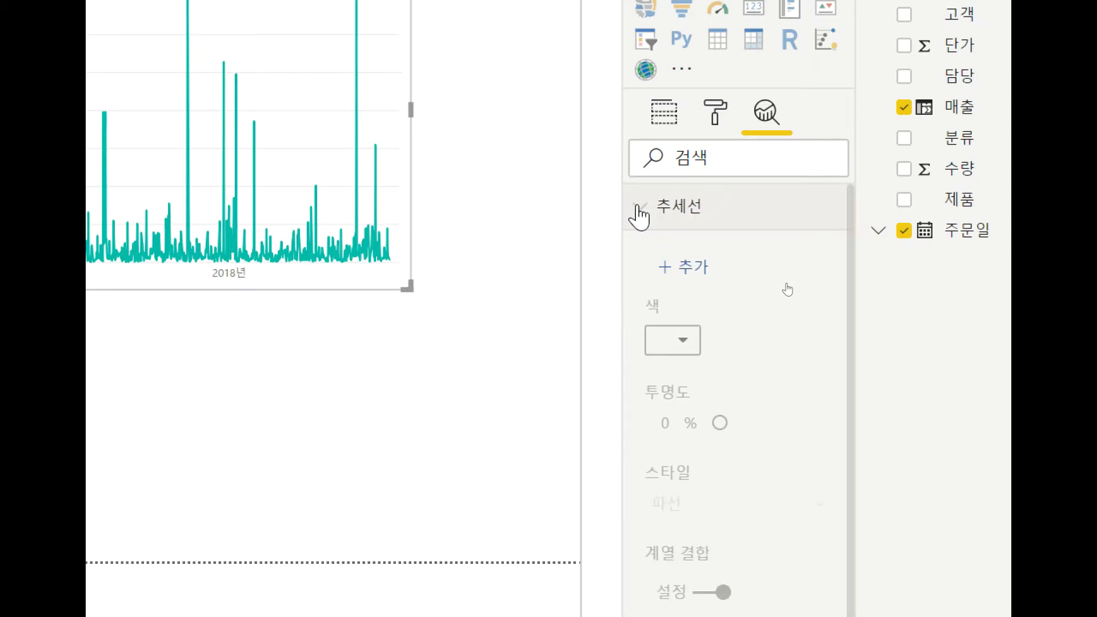
{"action": "left_click", "coordinate": [639, 213]}
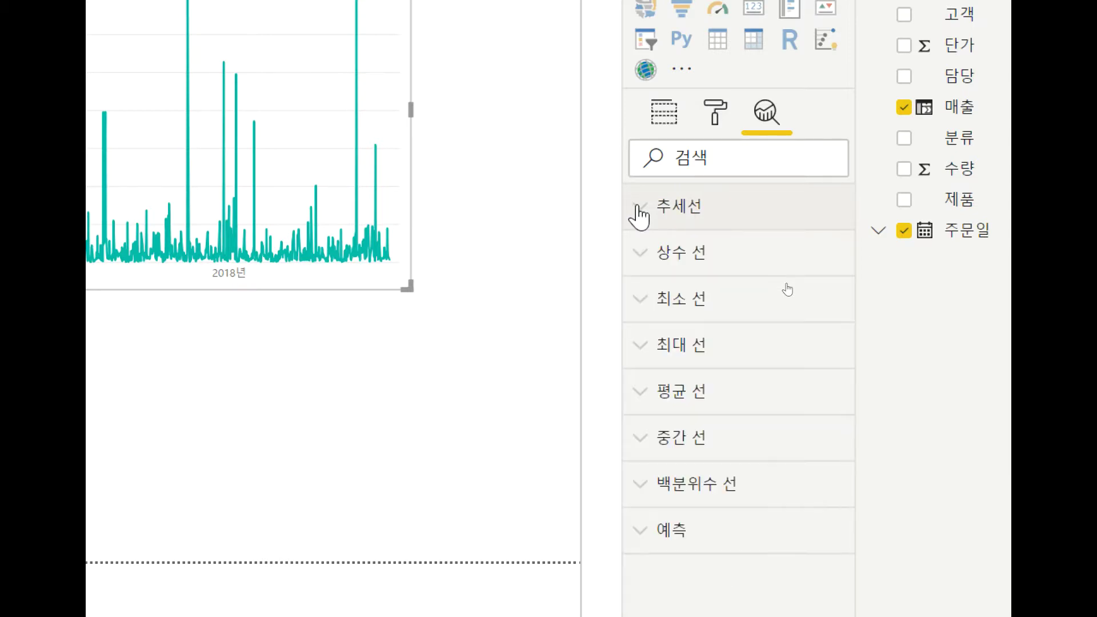
{"action": "left_click", "coordinate": [643, 263]}
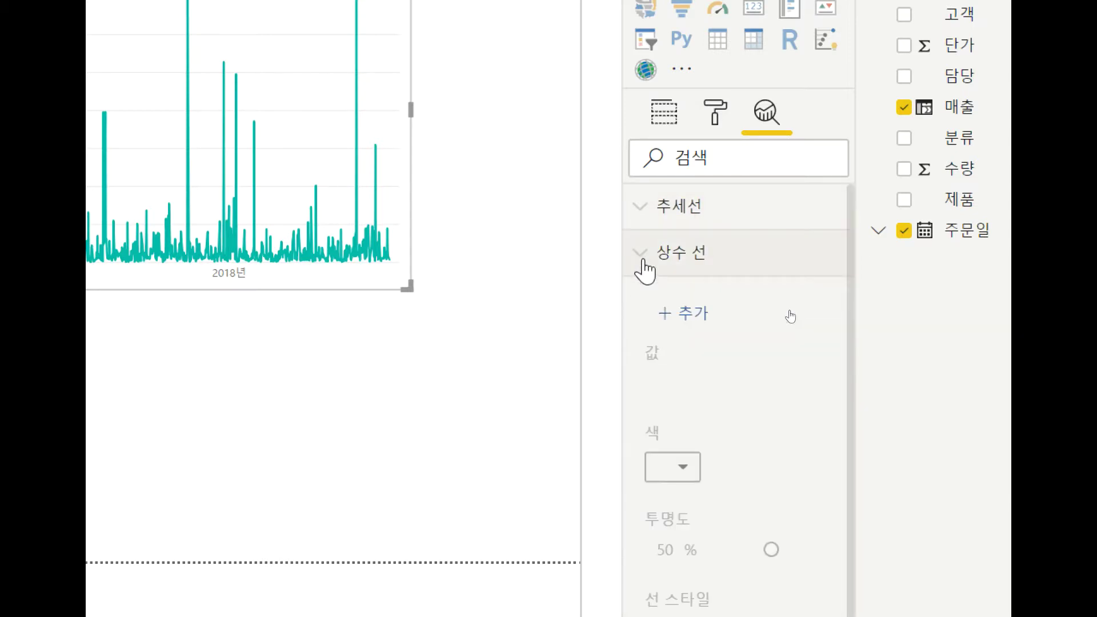
{"action": "left_click", "coordinate": [644, 264]}
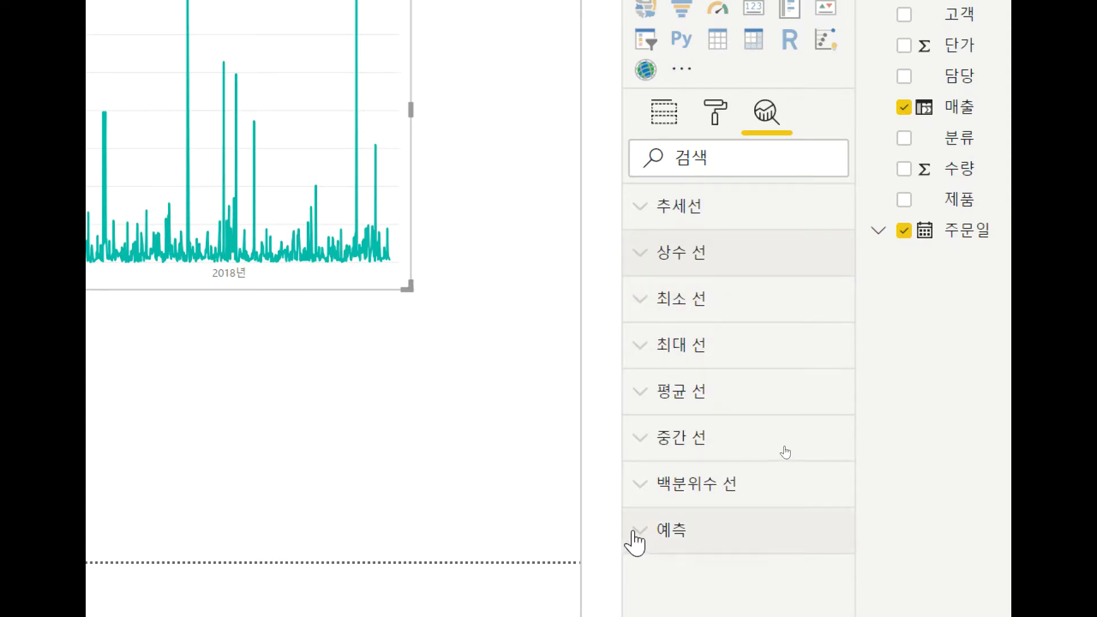
- Examine the forecast (예측) settings offered for the line chart, including forecast length, confidence interval and seasonality
{"action": "left_click", "coordinate": [749, 542]}
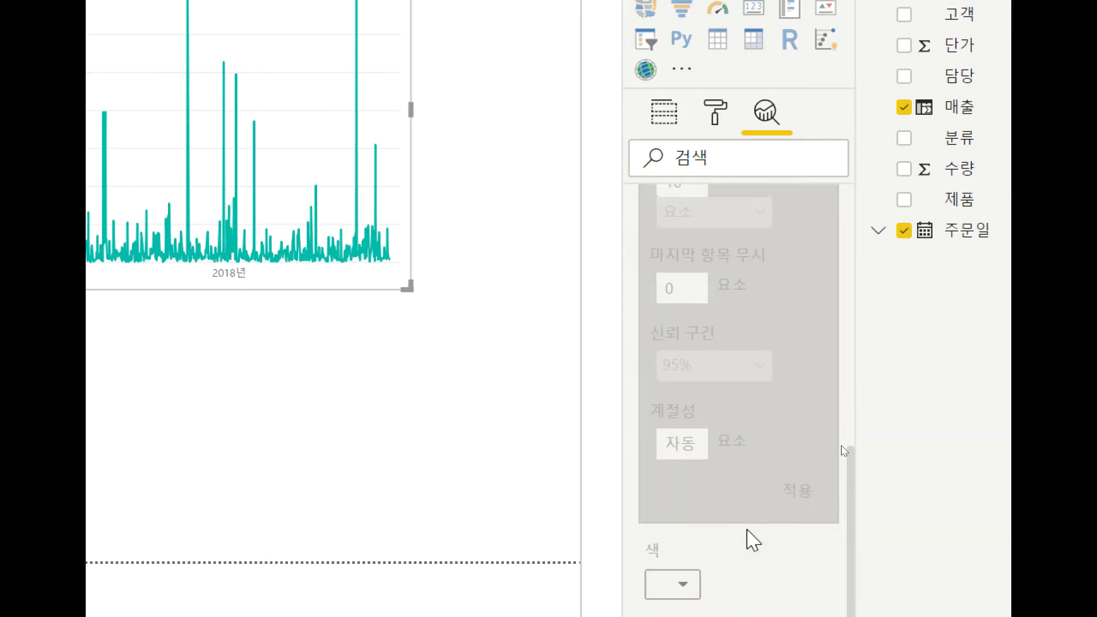
{"action": "scroll", "coordinate": [753, 540], "scroll_direction": "up", "scroll_amount": 5}
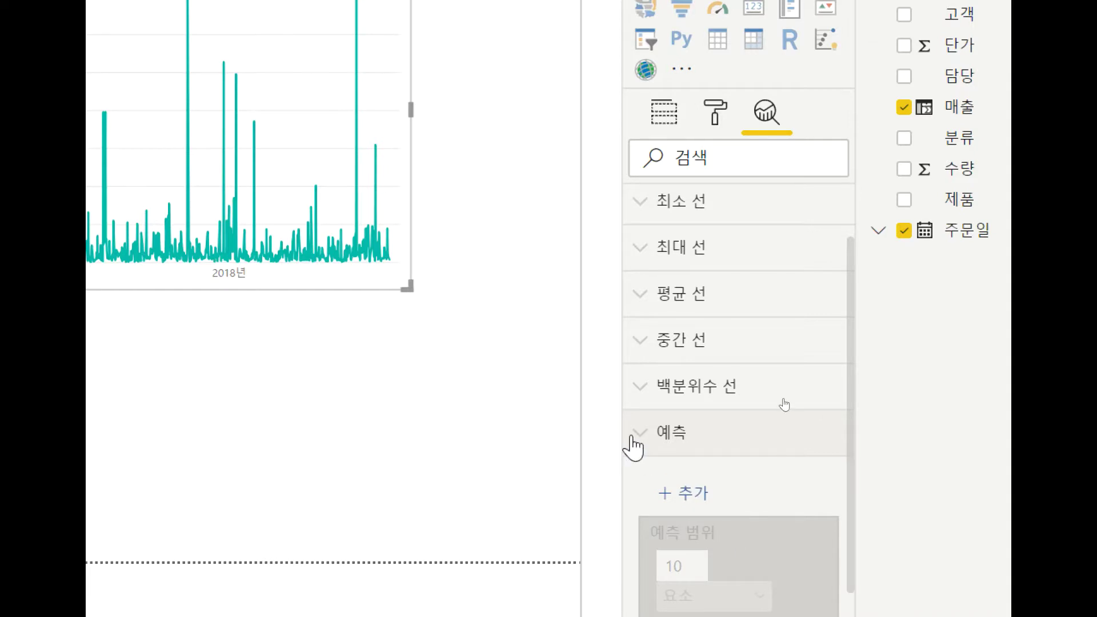
{"action": "left_click", "coordinate": [646, 435]}
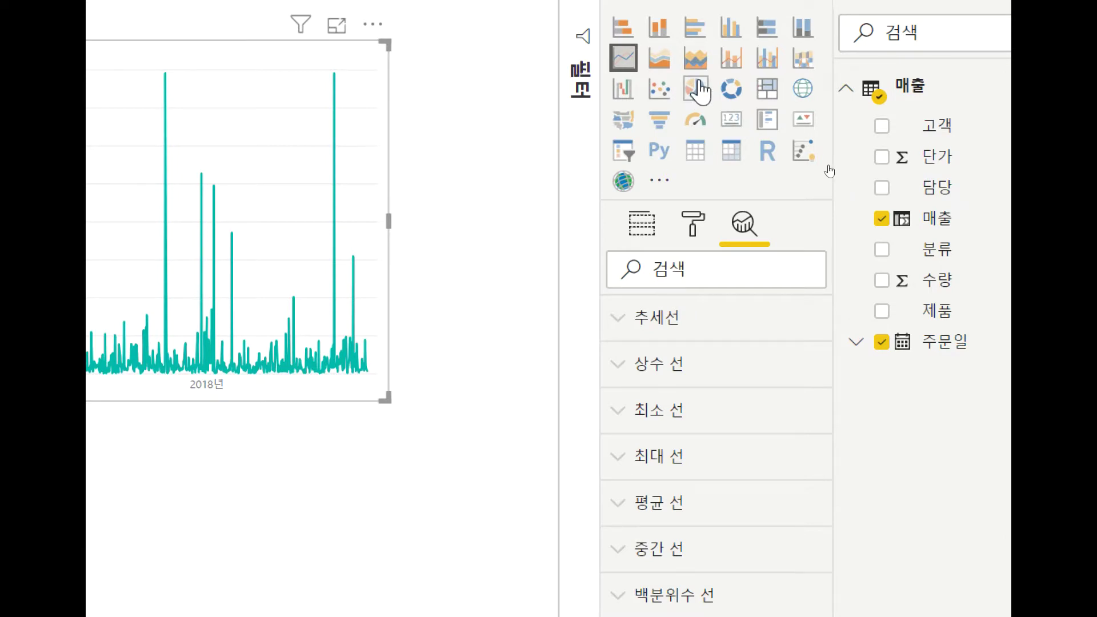
- Change the line chart to a pie chart to check its analytics options, and change it back to a line chart
{"action": "left_click", "coordinate": [698, 89]}
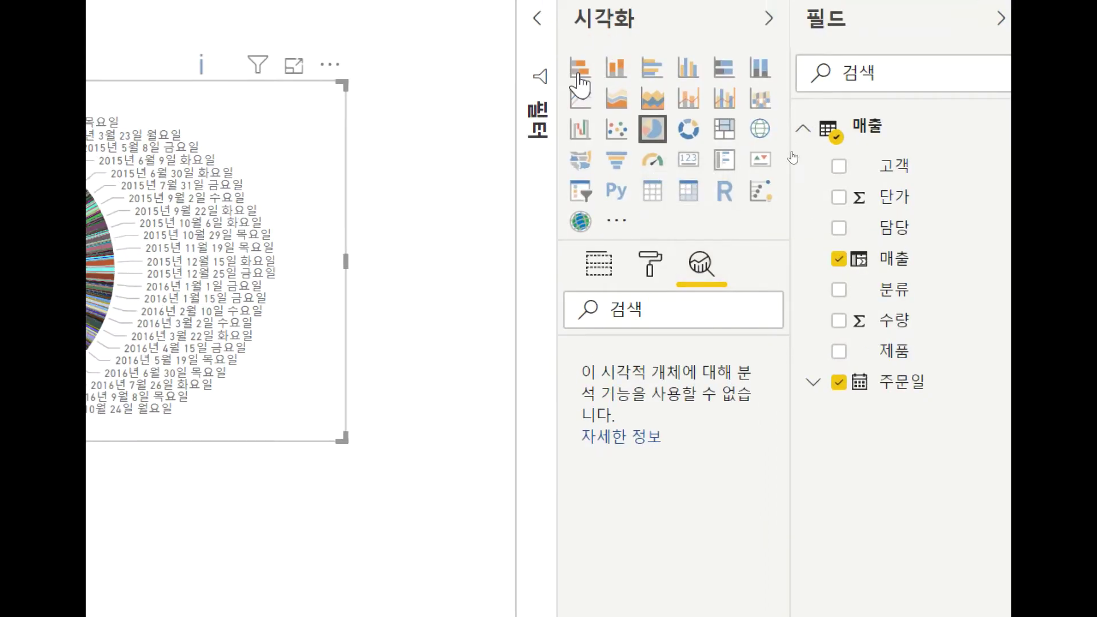
{"action": "left_click", "coordinate": [583, 100]}
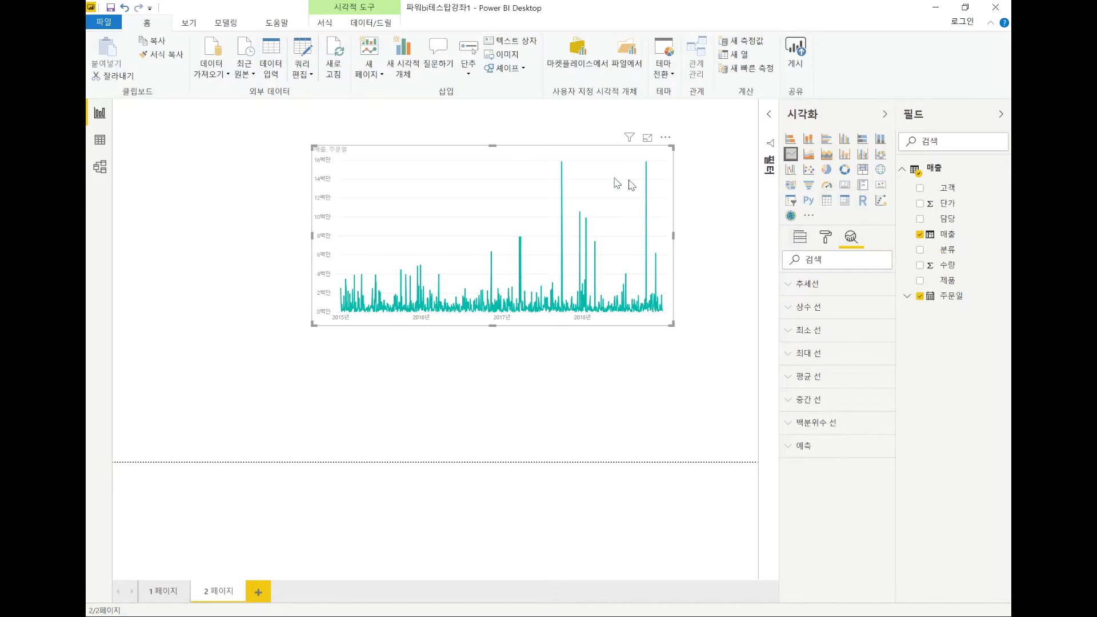
- Move the line chart slightly to the left on the page and review its 2018 data points, format options and analytics options
{"action": "left_click_drag", "start_coordinate": [560, 151], "coordinate": [534, 154]}
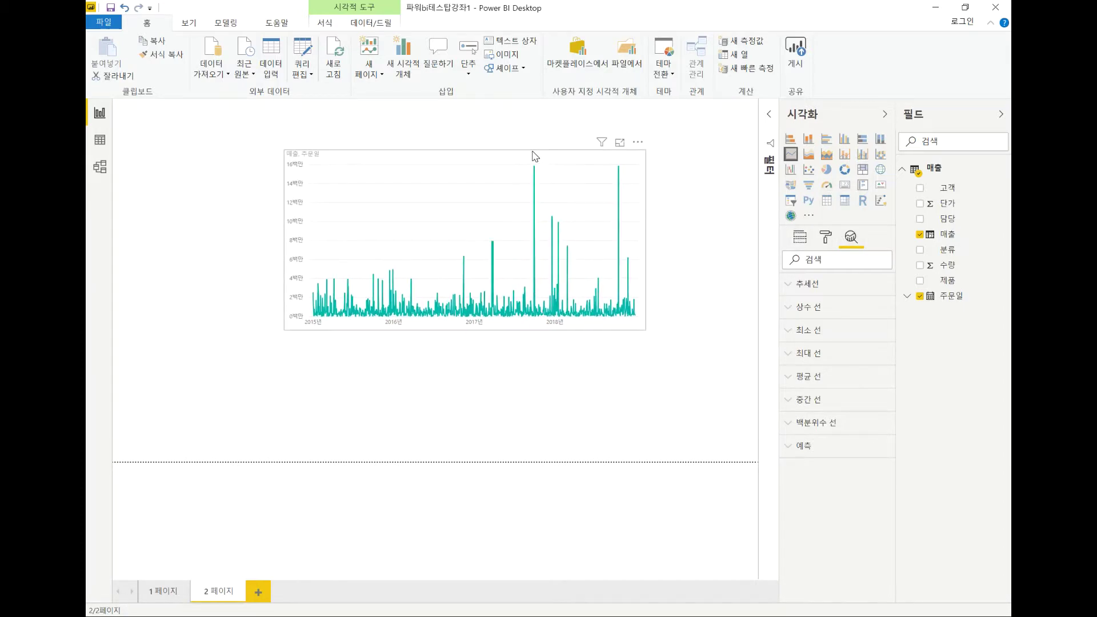
{"action": "mouse_move", "coordinate": [595, 177]}
{"action": "mouse_move", "coordinate": [627, 301]}
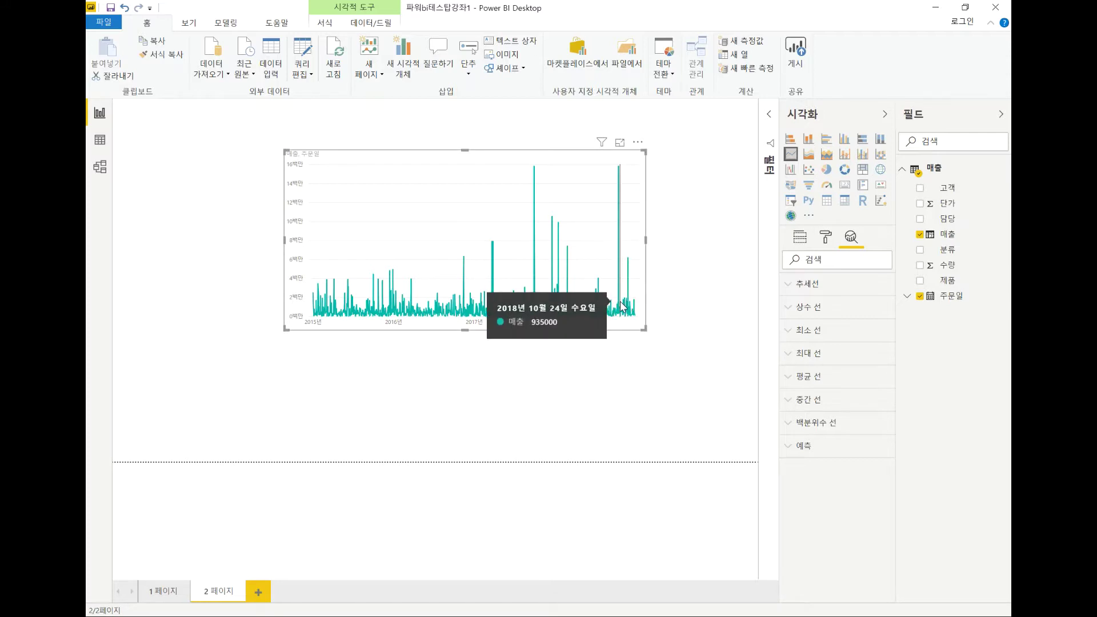
{"action": "left_click", "coordinate": [824, 241]}
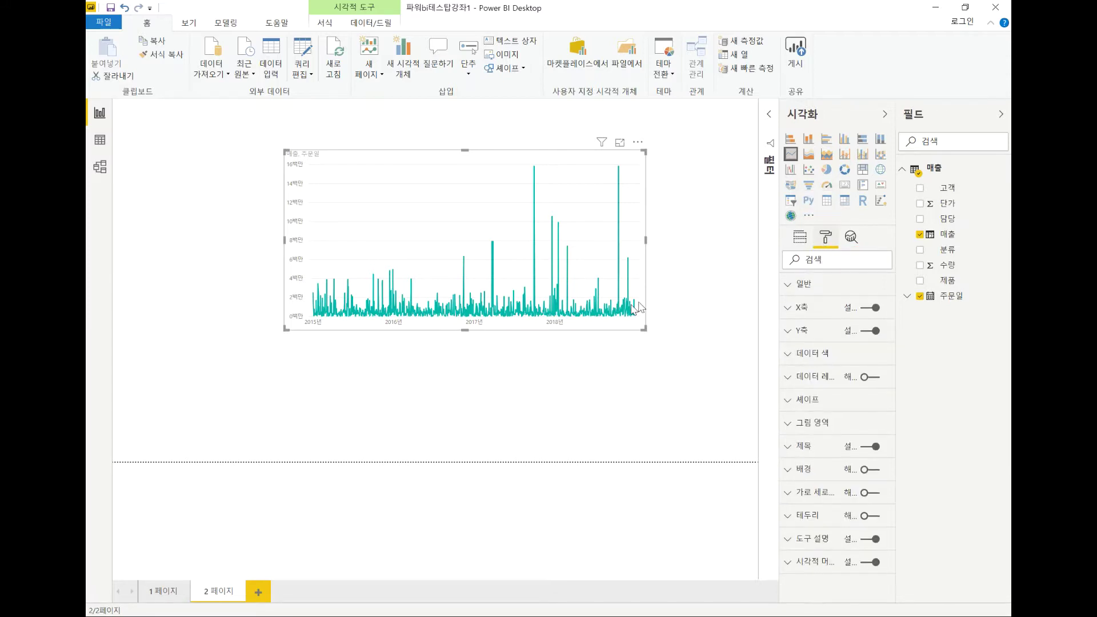
{"action": "mouse_move", "coordinate": [574, 312]}
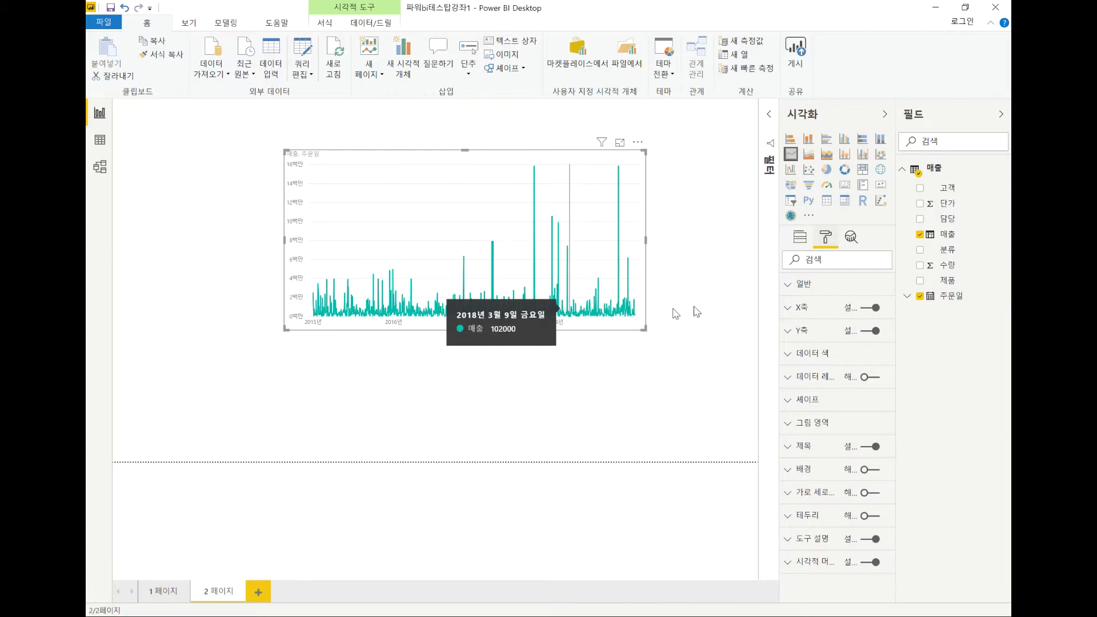
{"action": "left_click", "coordinate": [851, 238]}
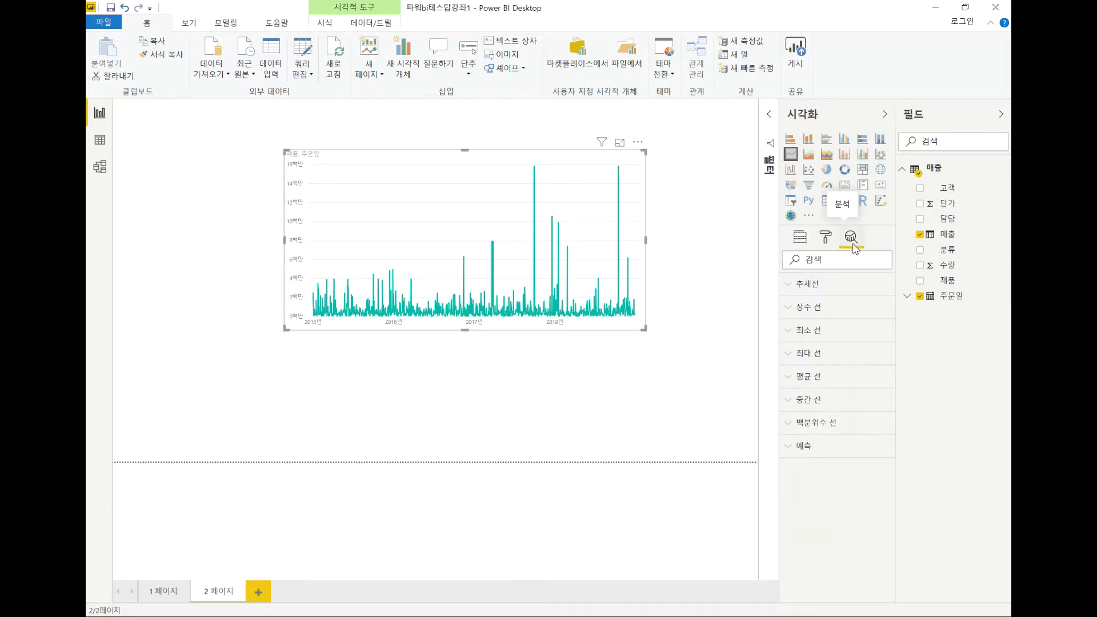